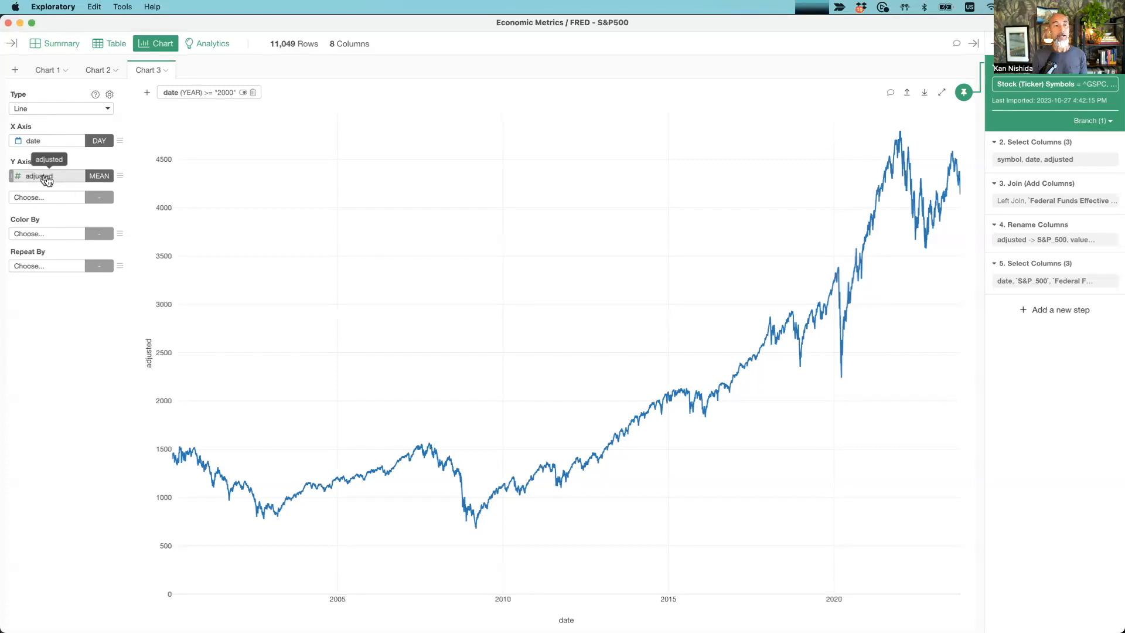
- Add the adjusted column as a second Y axis series aggregated by mean
{"action": "left_click", "coordinate": [41, 198]}
{"action": "left_click", "coordinate": [40, 360]}
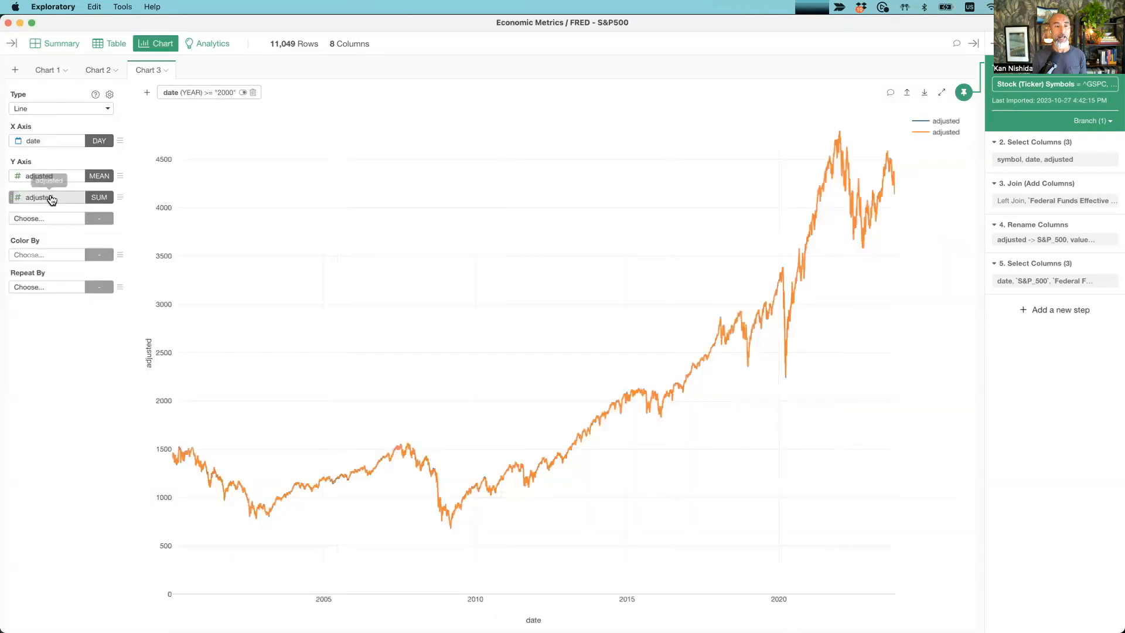
{"action": "left_click", "coordinate": [92, 199]}
{"action": "left_click", "coordinate": [126, 223]}
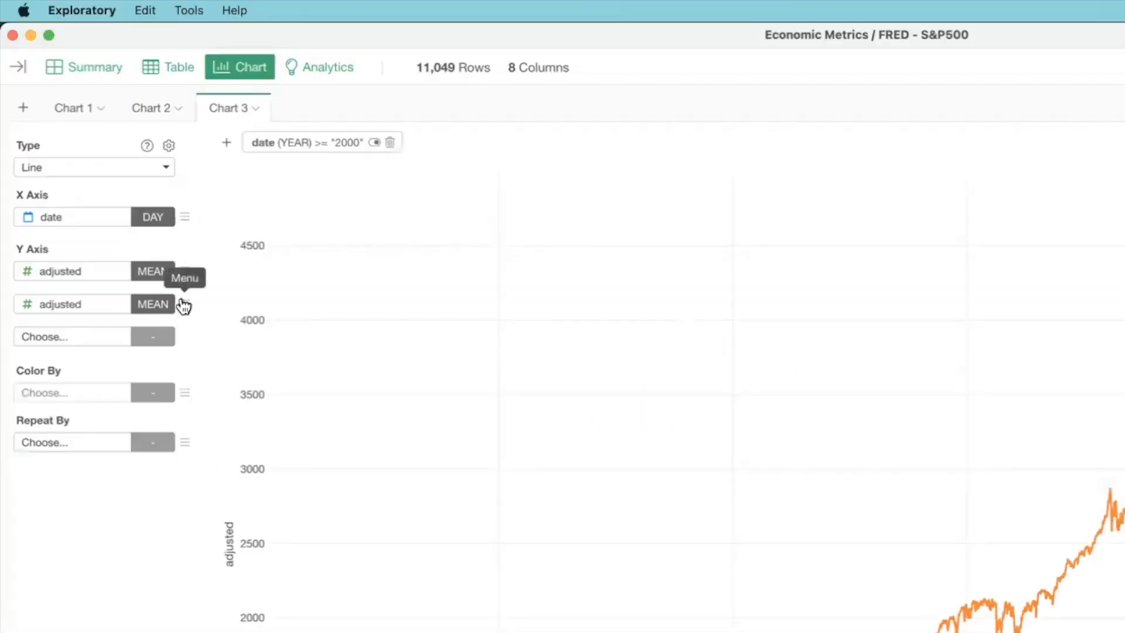
- Apply the Moving Average quick window calculation to the second adjusted series
{"action": "left_click", "coordinate": [184, 306]}
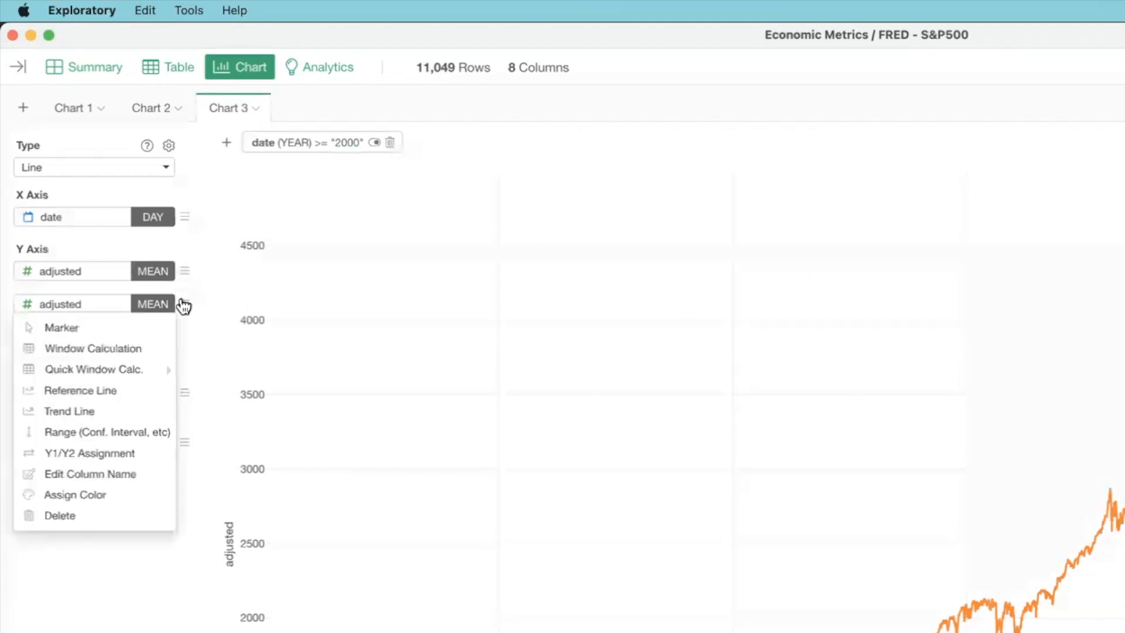
{"action": "mouse_move", "coordinate": [101, 375]}
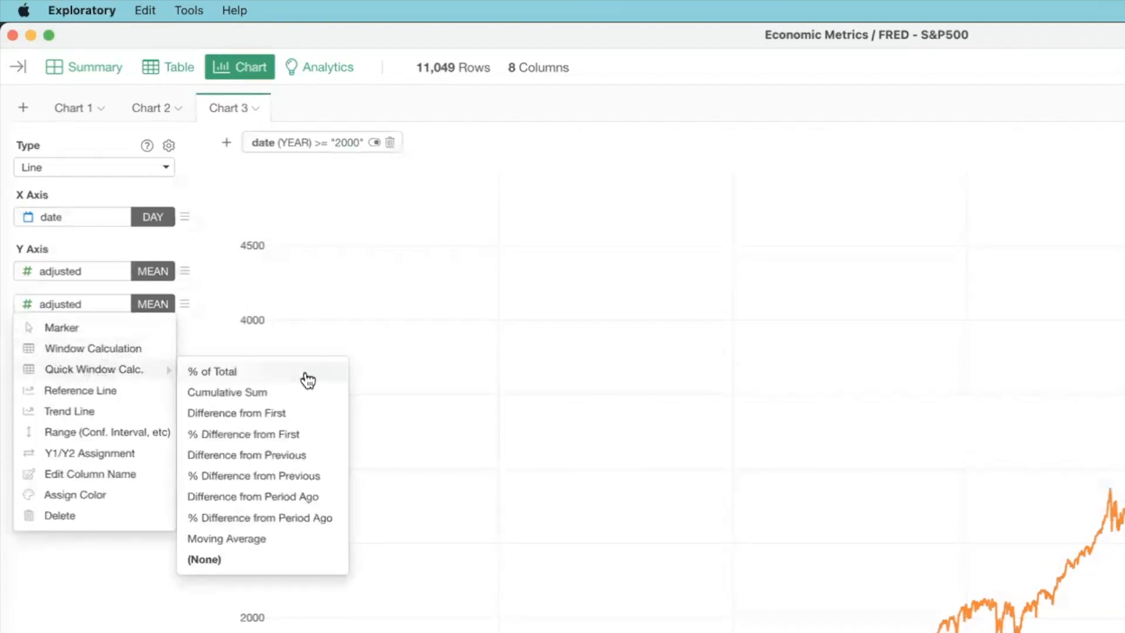
{"action": "left_click", "coordinate": [288, 551]}
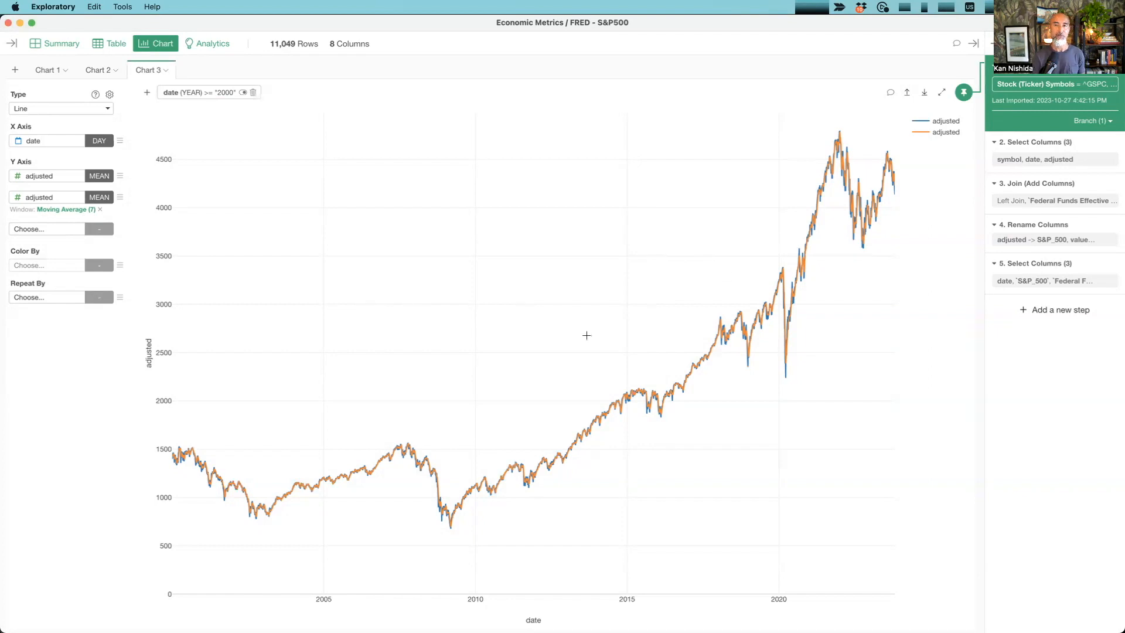
- Set the moving average's window size to 30 and apply it
{"action": "left_click", "coordinate": [75, 209]}
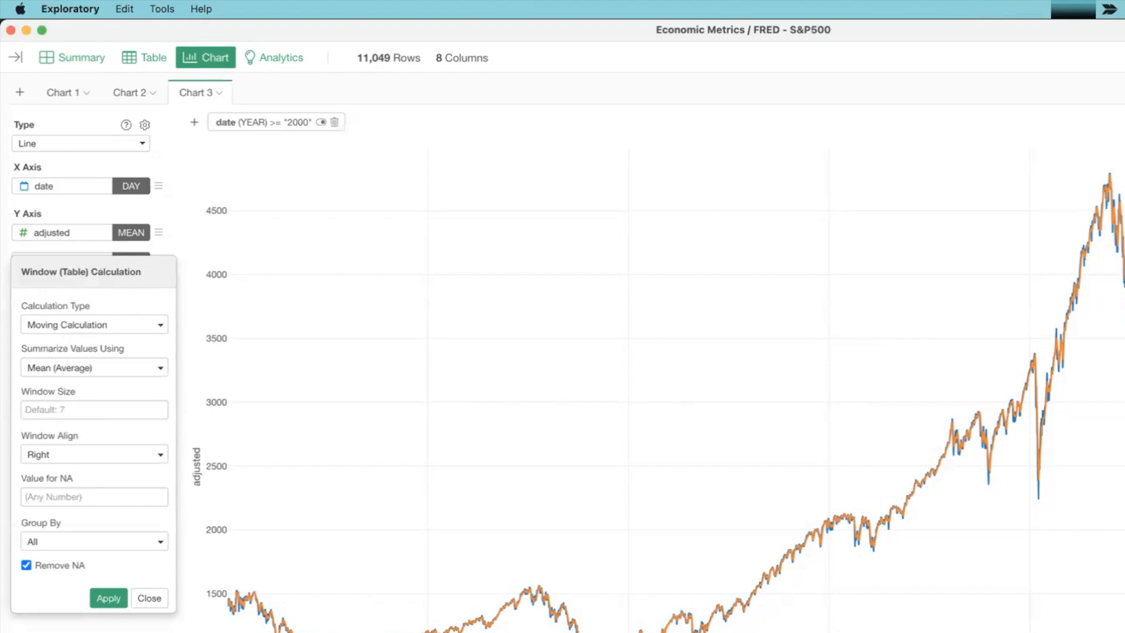
{"action": "left_click", "coordinate": [38, 410]}
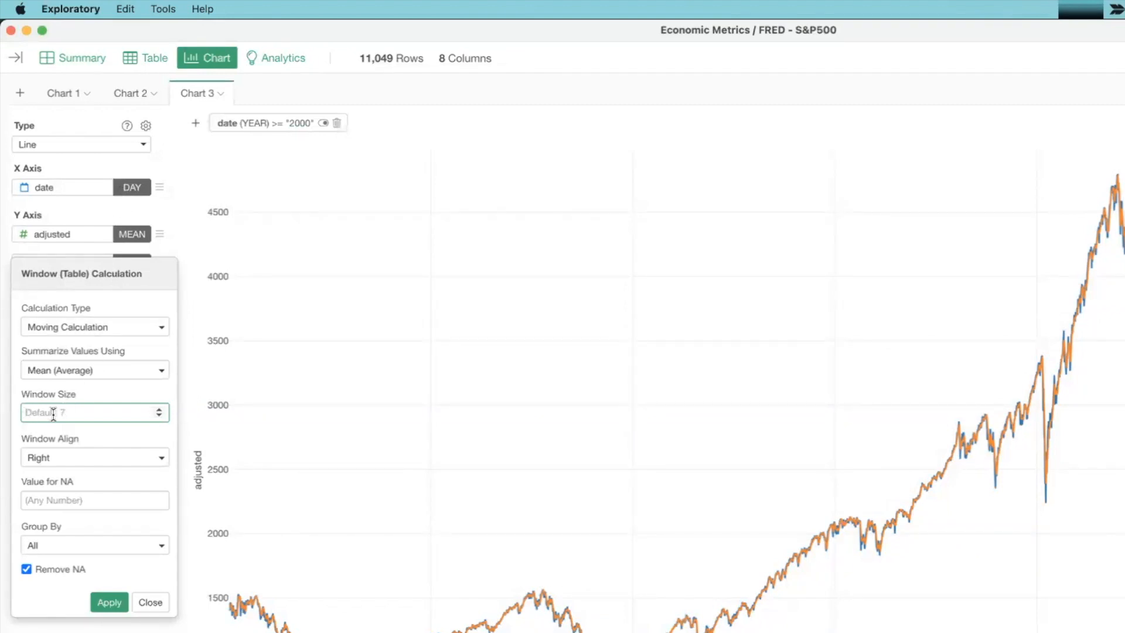
{"action": "type", "text": "30"}
{"action": "left_click", "coordinate": [106, 604]}
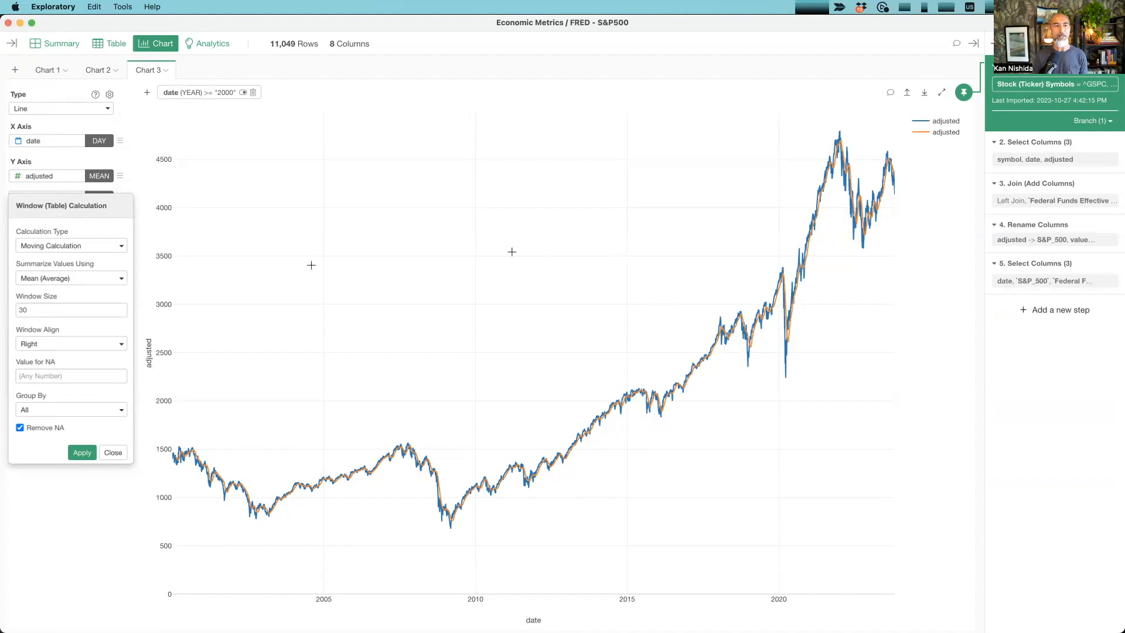
- Set the moving average's window size to 90 and apply it to the chart
{"action": "double_click", "coordinate": [27, 313]}
{"action": "type", "text": "90"}
{"action": "key", "text": "Return"}
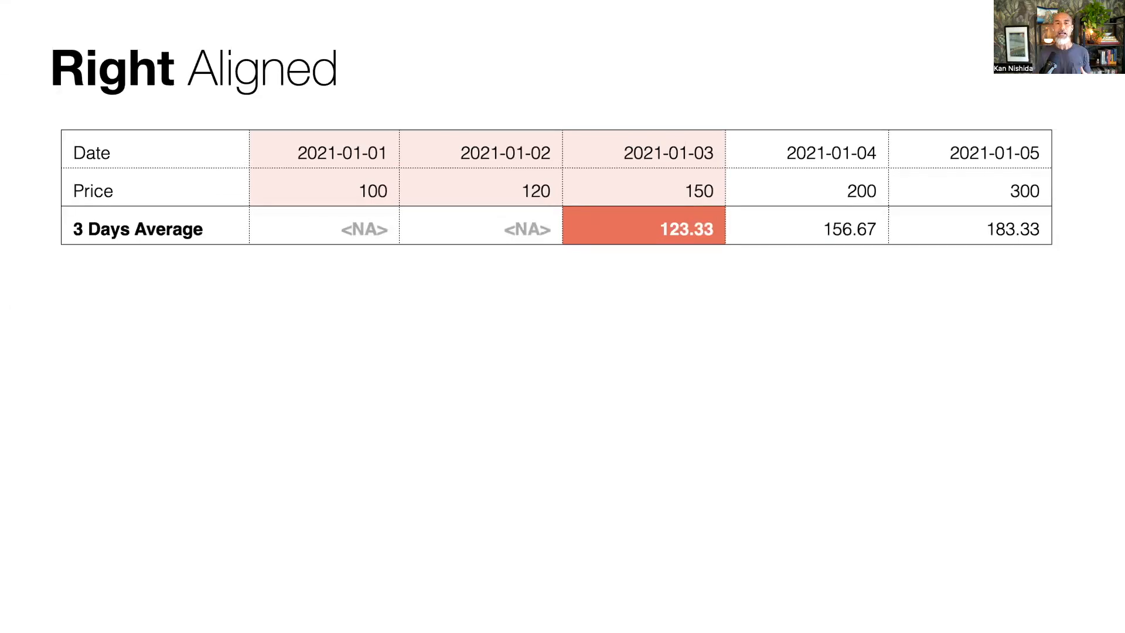
{"action": "key", "text": "Right"}
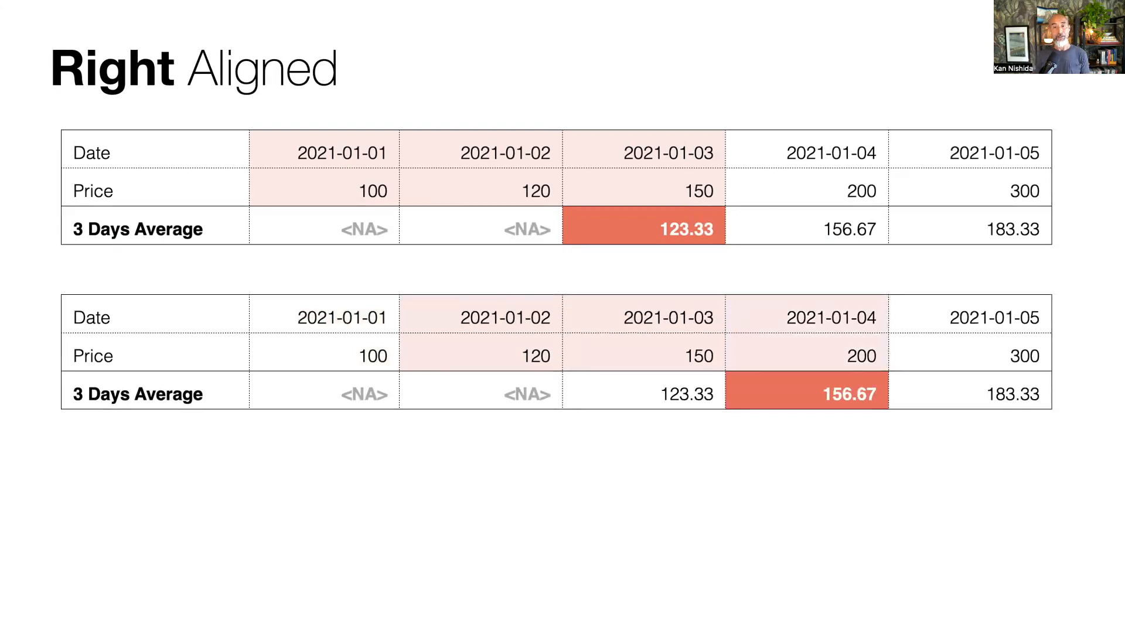
{"action": "key", "text": "Right"}
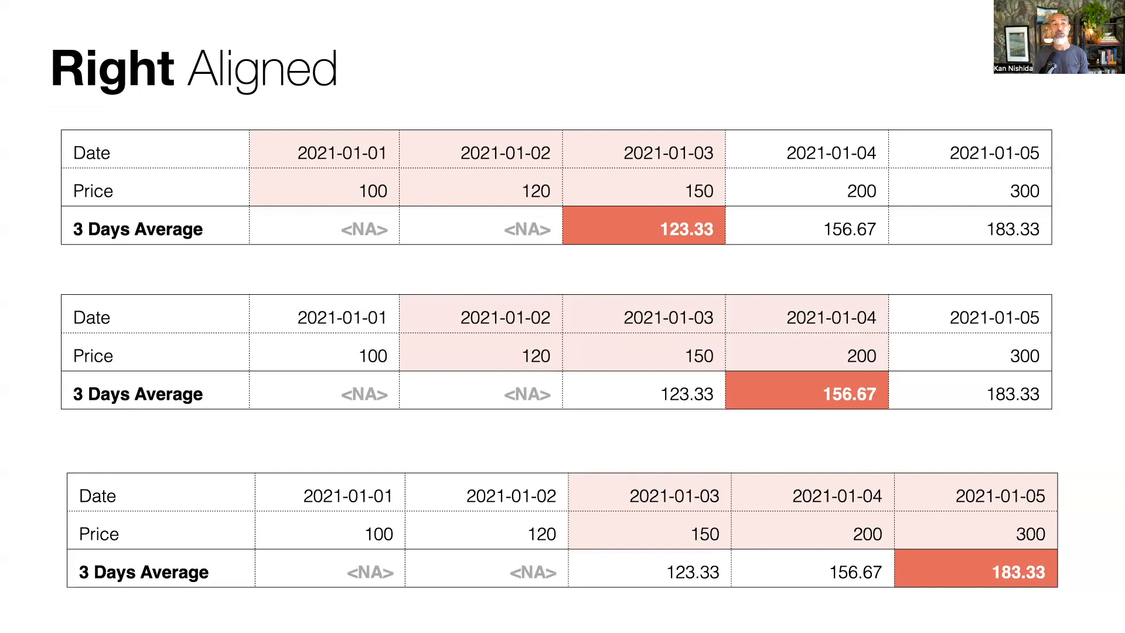
{"action": "key", "text": "Right"}
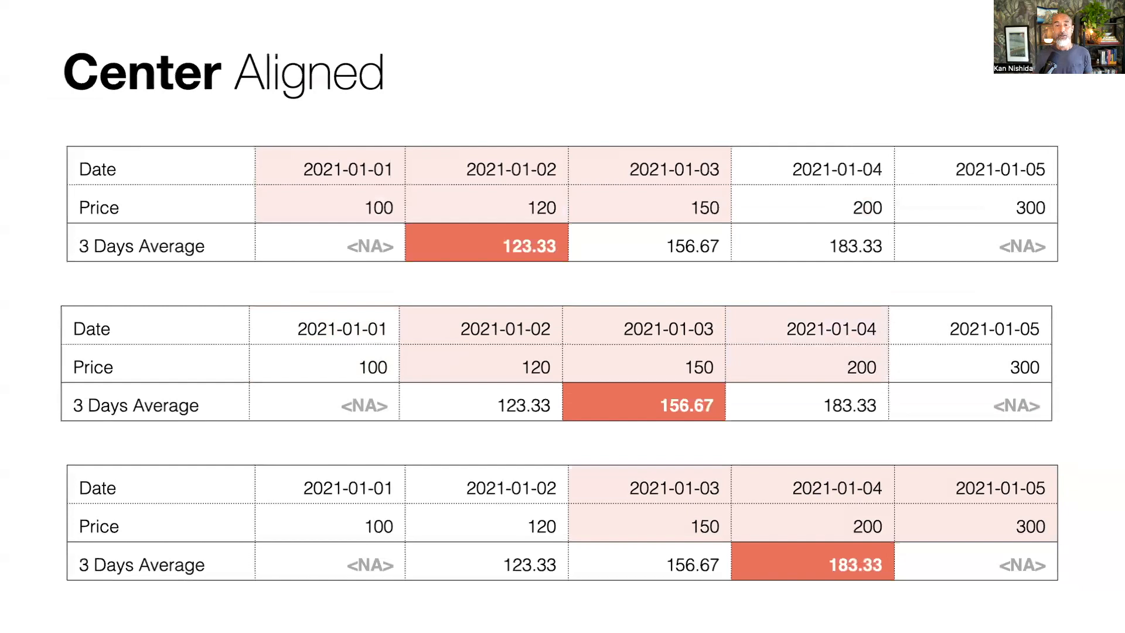
{"action": "key", "text": "Right"}
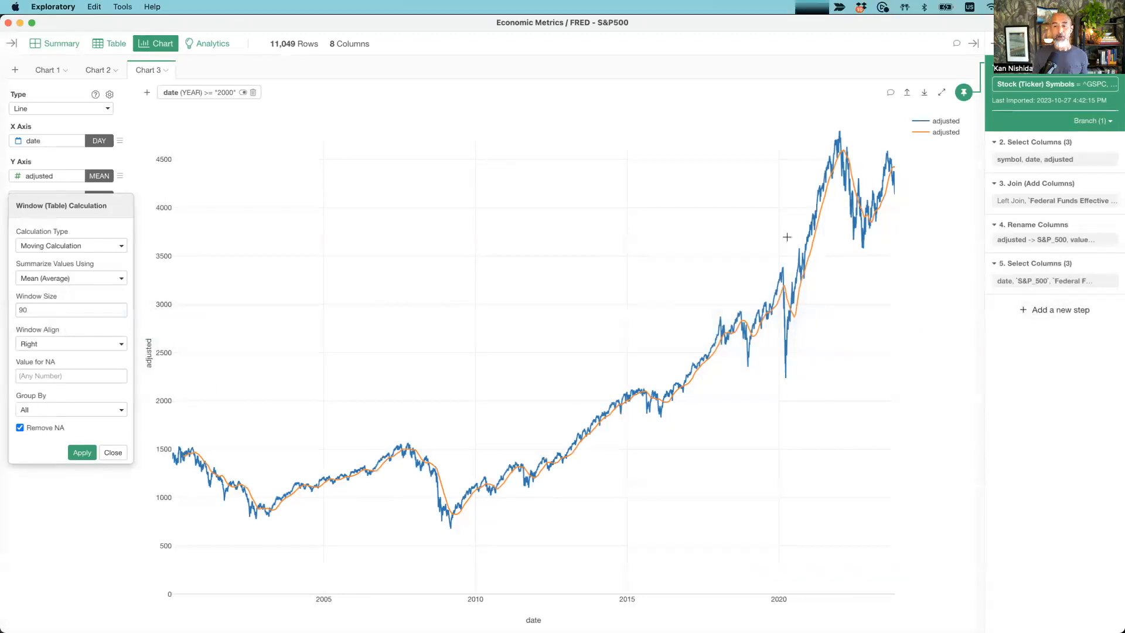
- Examine the moving average line at the latest and earliest dates, and close the window calculation settings
{"action": "mouse_move", "coordinate": [893, 166]}
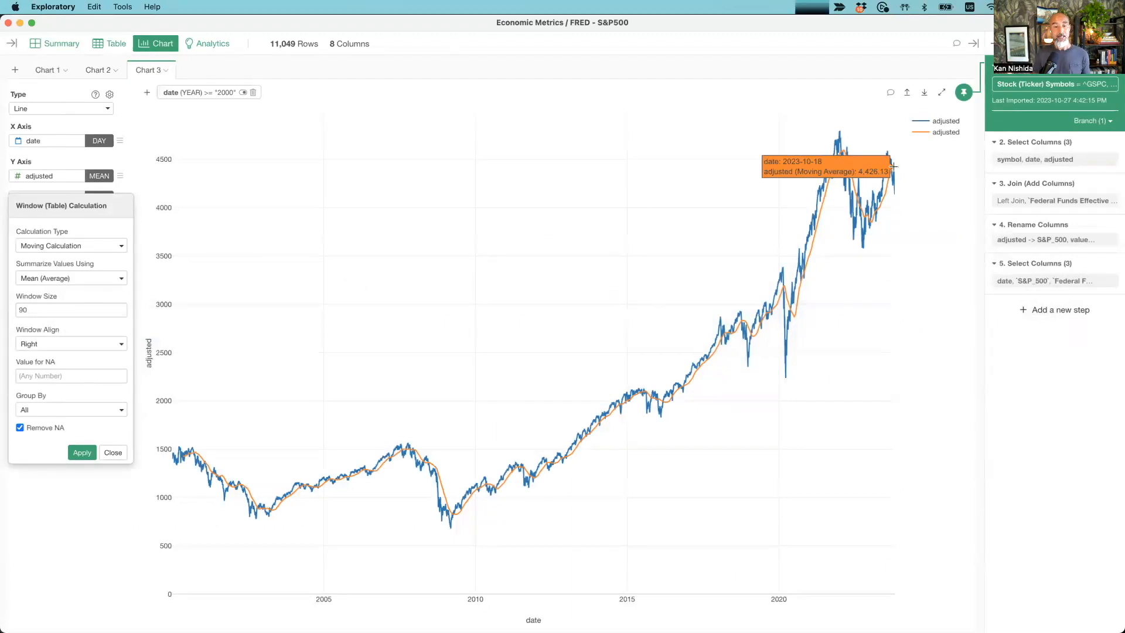
{"action": "mouse_move", "coordinate": [179, 449]}
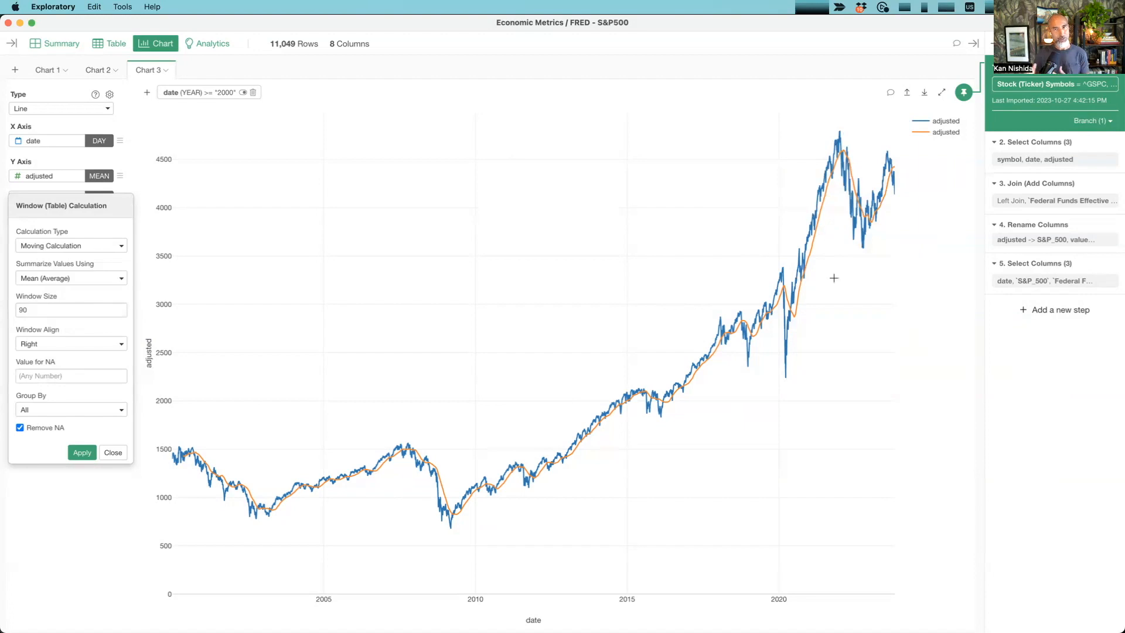
{"action": "left_click", "coordinate": [113, 454]}
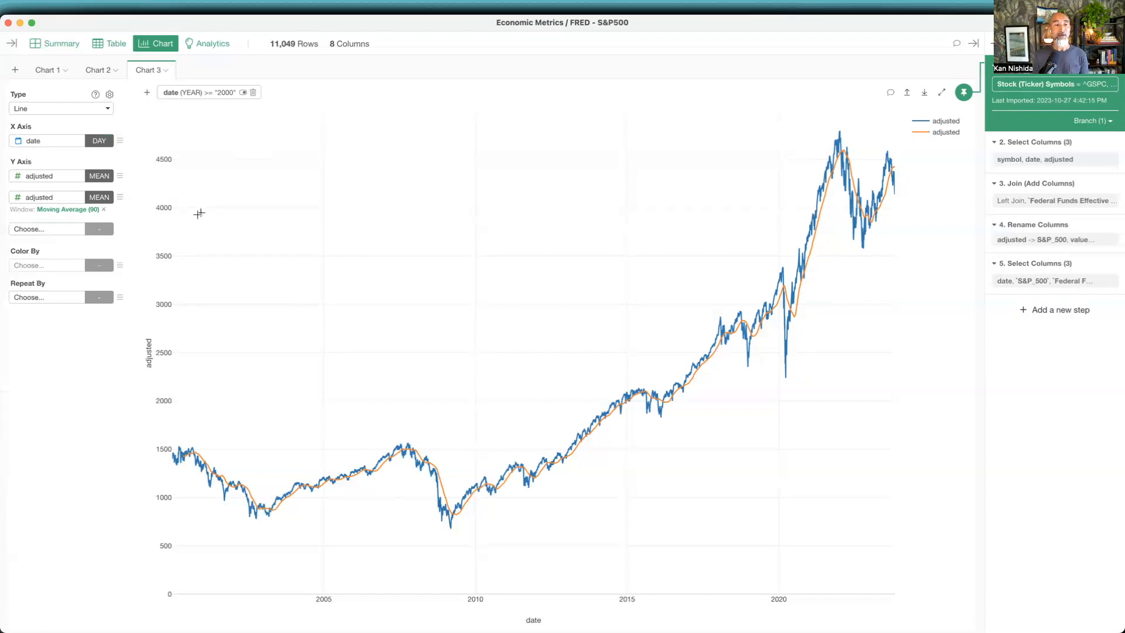
- Set the display names of the two adjusted series to "Adjusted Price" and "Moving Average (90 days)" in the color settings
{"action": "left_click", "coordinate": [117, 267]}
{"action": "left_click", "coordinate": [66, 228]}
{"action": "left_click", "coordinate": [636, 186]}
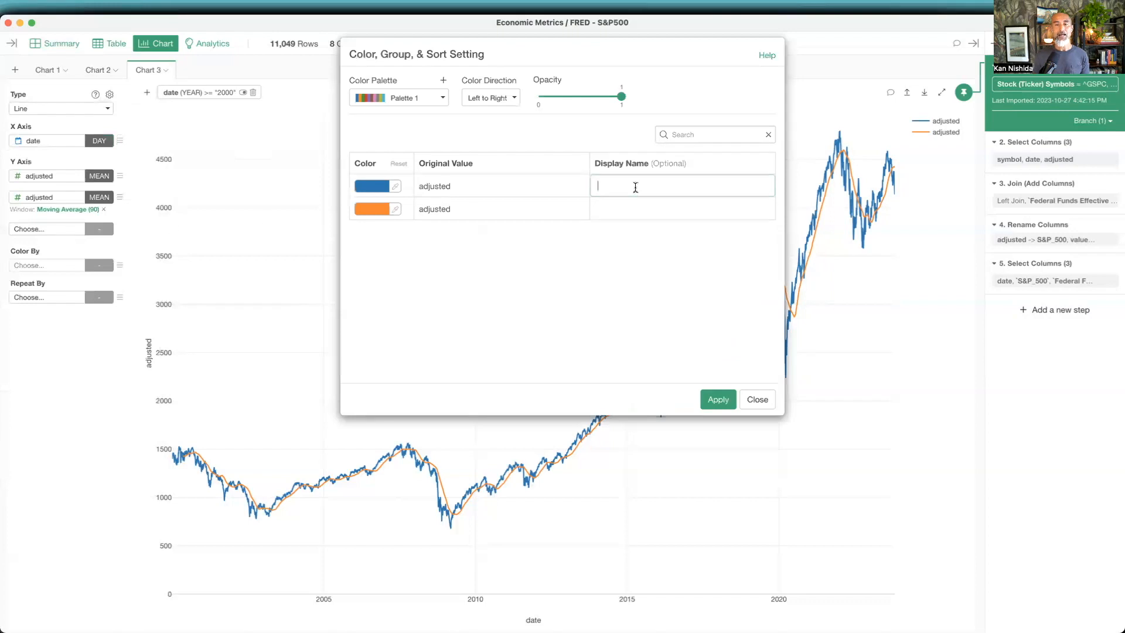
{"action": "type", "text": "Adjusted Price"}
{"action": "key", "text": "Tab"}
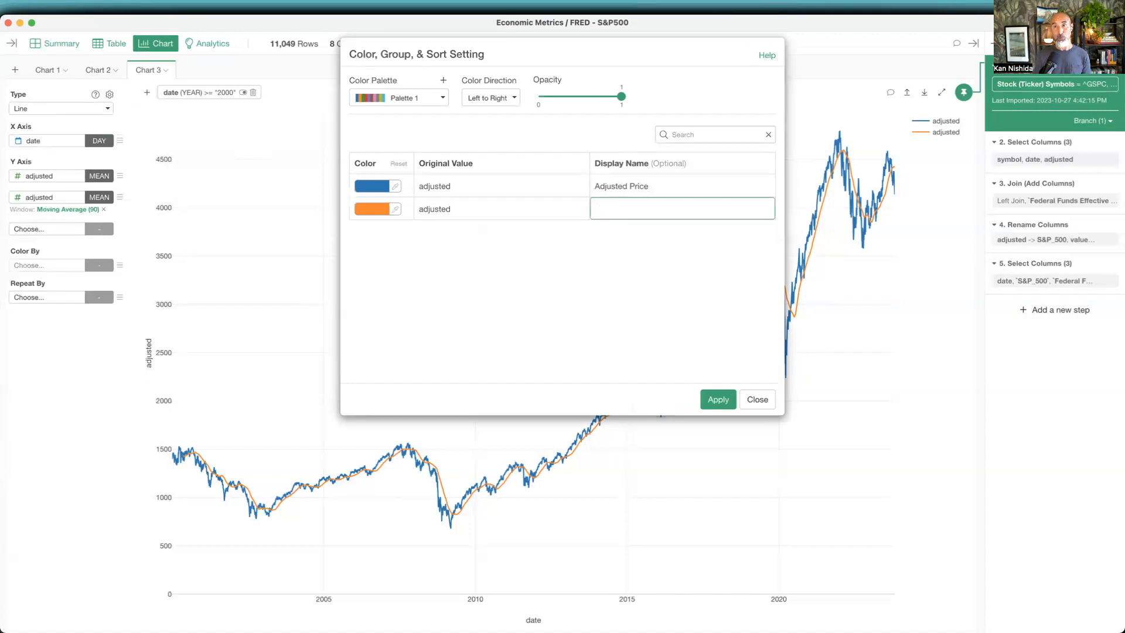
{"action": "type", "text": "Moving Average ("}
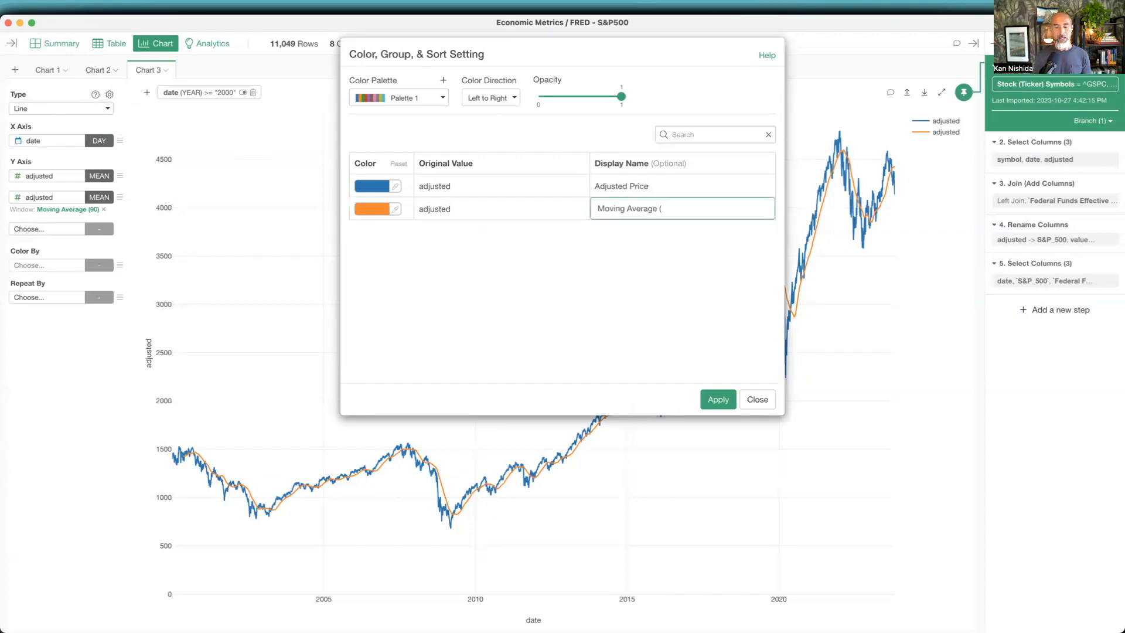
{"action": "type", "text": "90 days"}
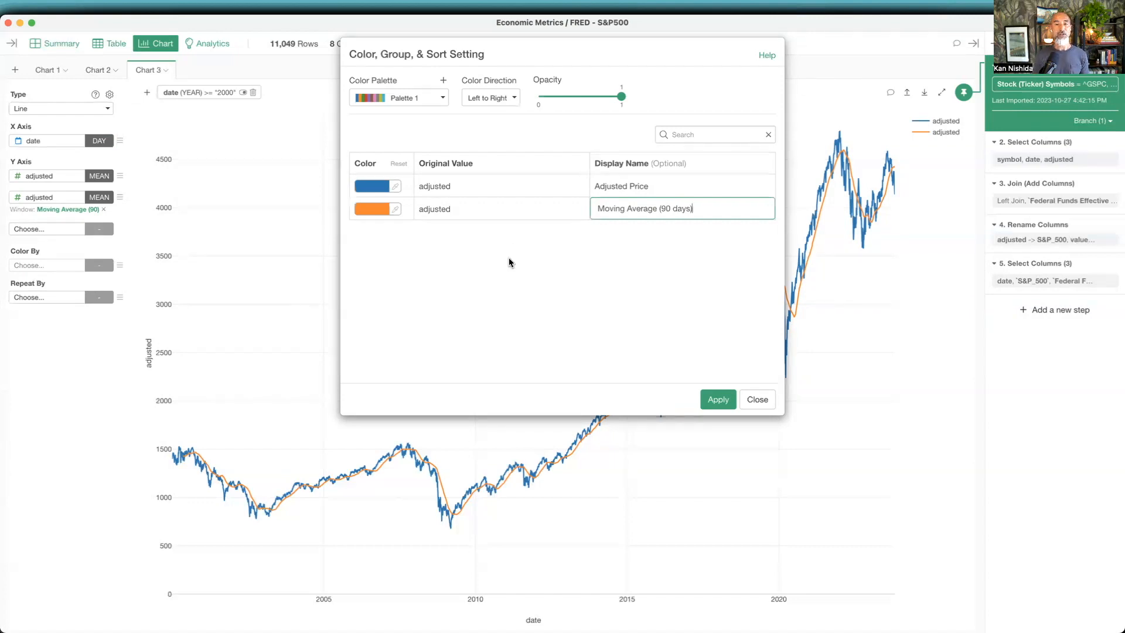
{"action": "left_click", "coordinate": [510, 262]}
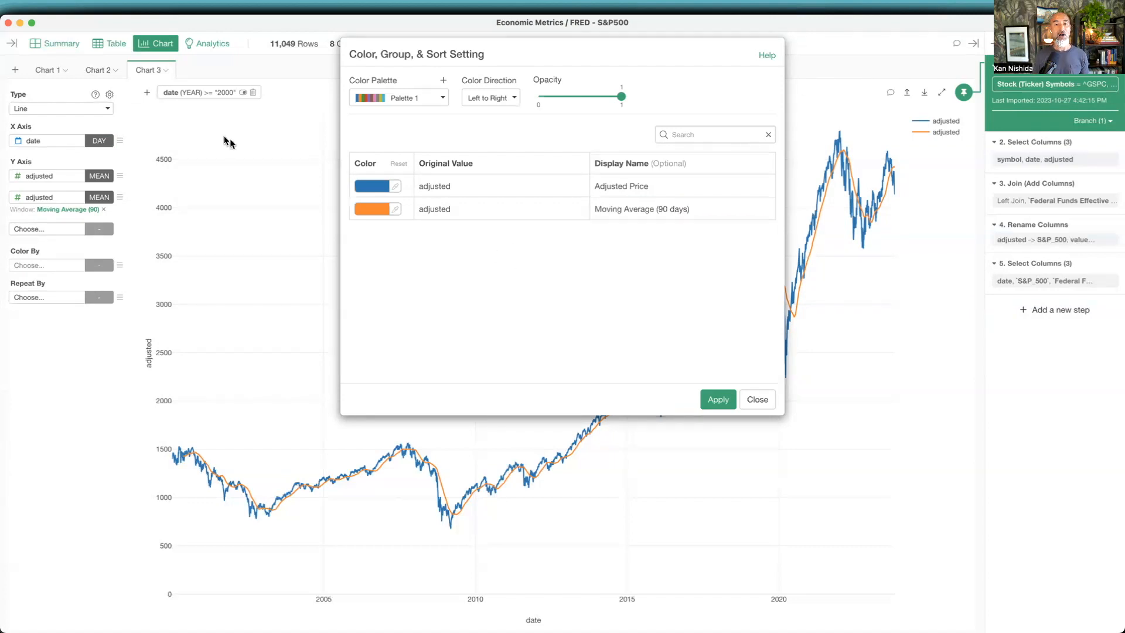
- Color the Adjusted Price series Light Blue and the Moving Average (90 days) series Light Red, and apply the settings
{"action": "left_click", "coordinate": [373, 187]}
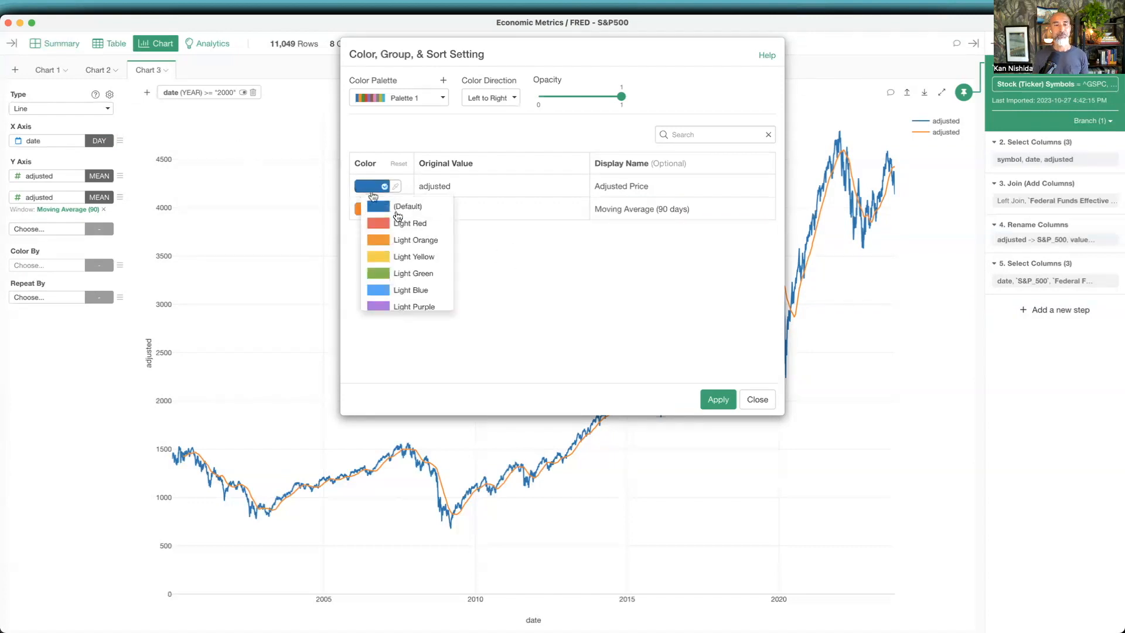
{"action": "left_click", "coordinate": [410, 290]}
{"action": "left_click", "coordinate": [373, 210]}
{"action": "left_click", "coordinate": [410, 247]}
{"action": "left_click", "coordinate": [719, 400]}
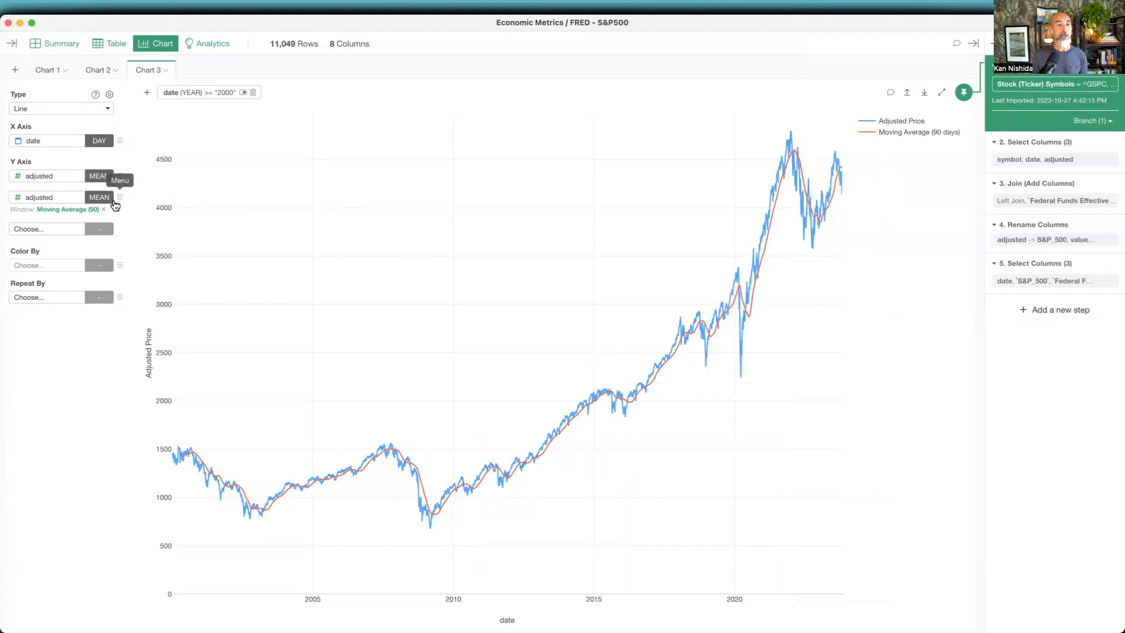
- Set the moving average series' line width to 3 in its marker settings and apply it
{"action": "left_click", "coordinate": [120, 197]}
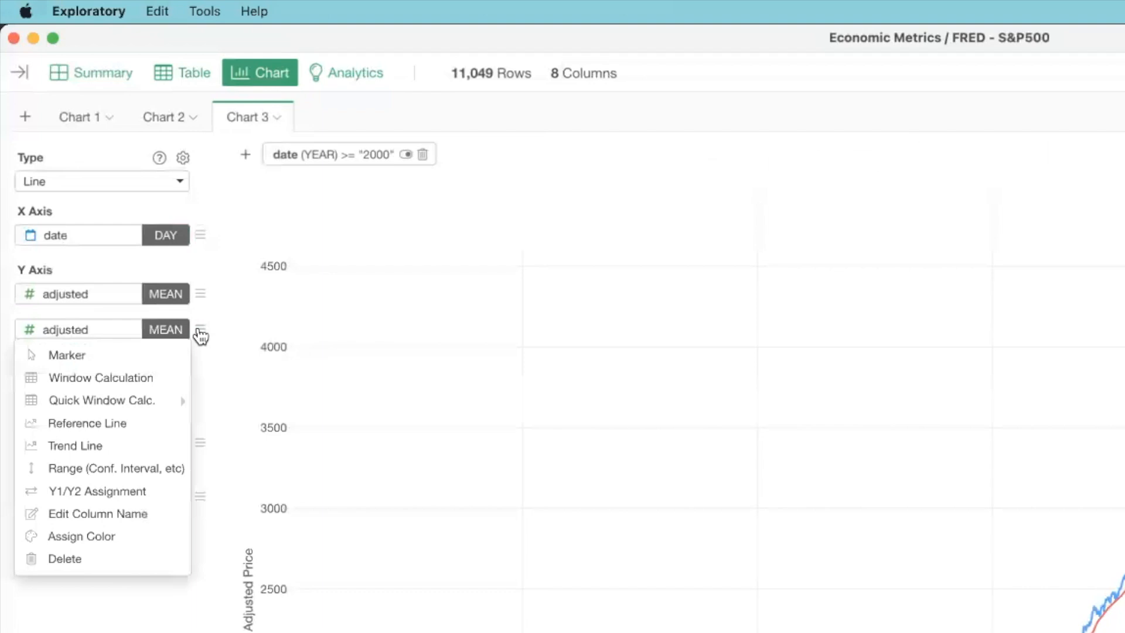
{"action": "left_click", "coordinate": [119, 356]}
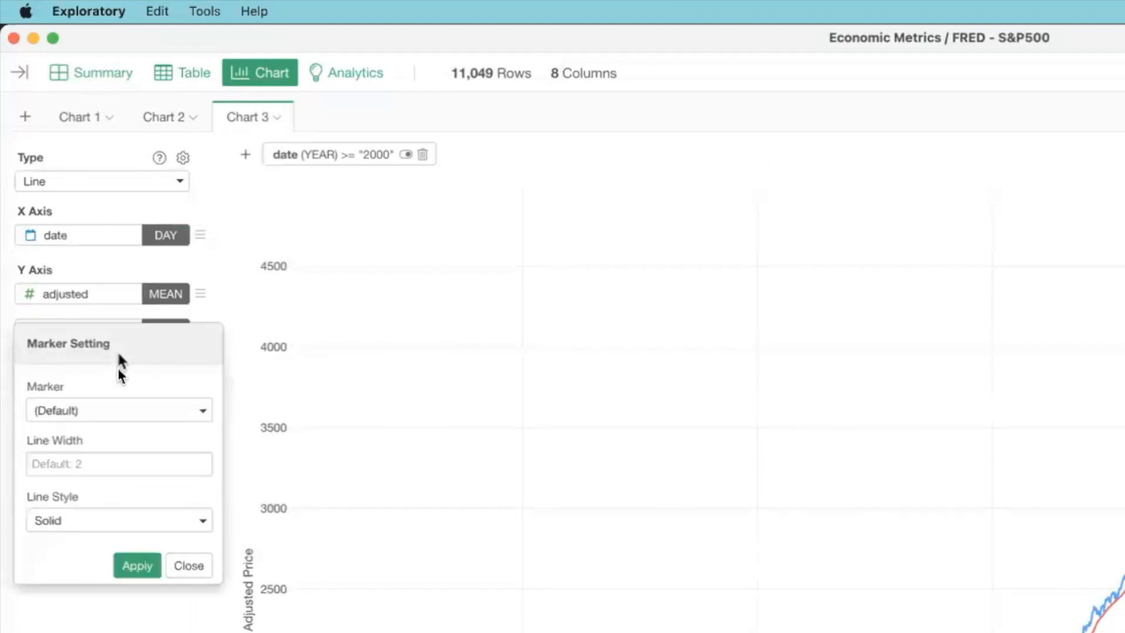
{"action": "left_click", "coordinate": [114, 465]}
{"action": "type", "text": "3"}
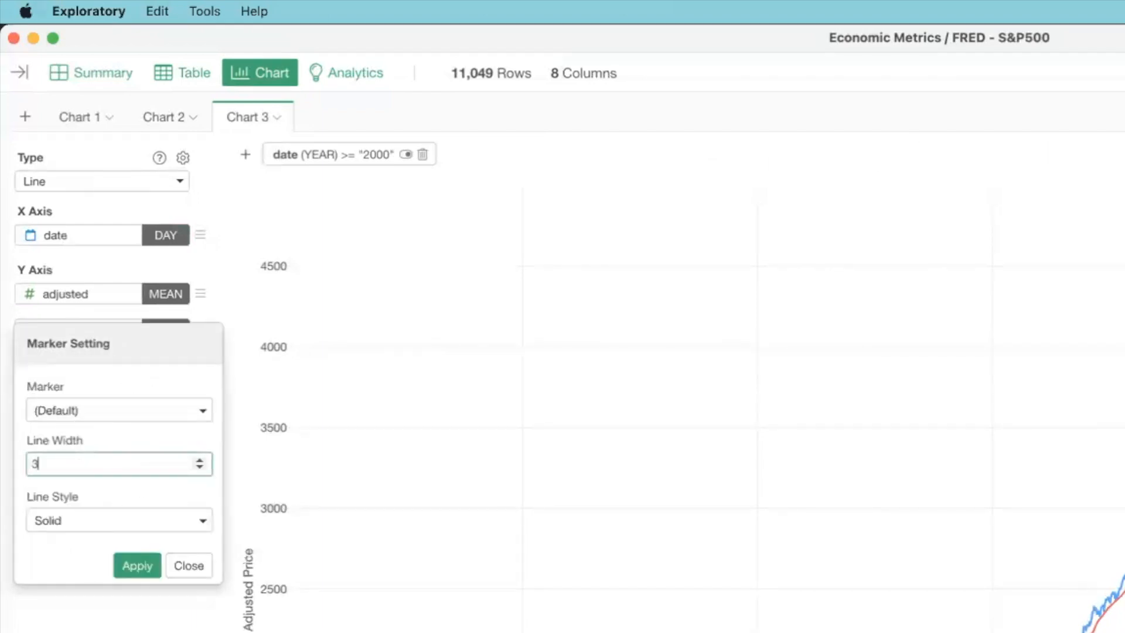
{"action": "left_click", "coordinate": [133, 573]}
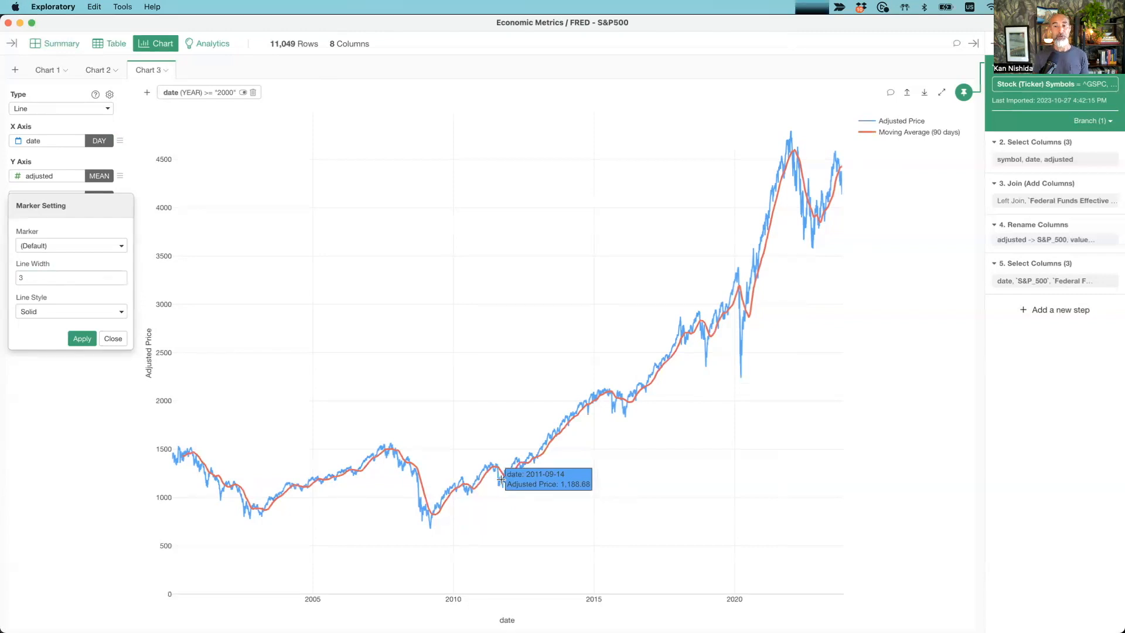
{"action": "left_click", "coordinate": [117, 340]}
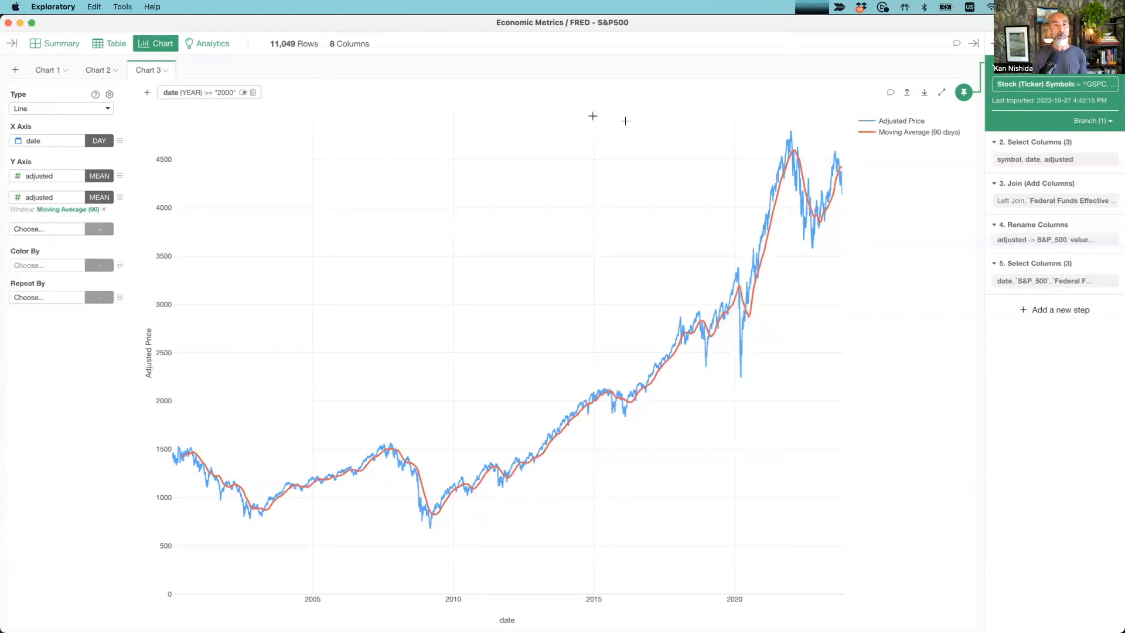
- Set the chart's legend position to Top and apply it
{"action": "left_click", "coordinate": [110, 95]}
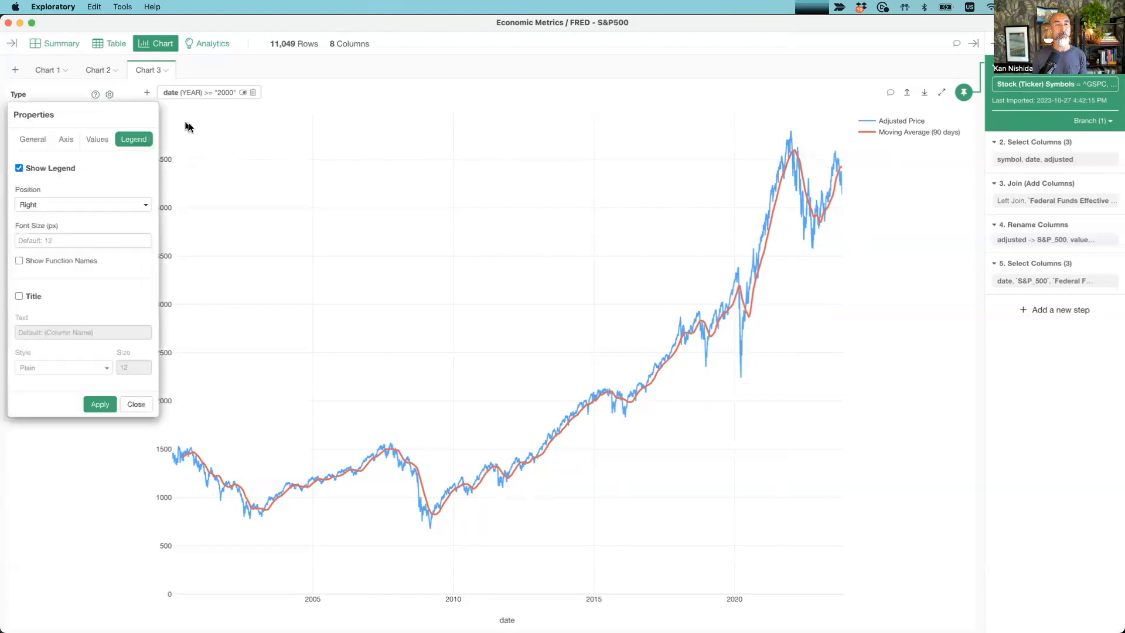
{"action": "left_click", "coordinate": [71, 204]}
{"action": "left_click", "coordinate": [53, 249]}
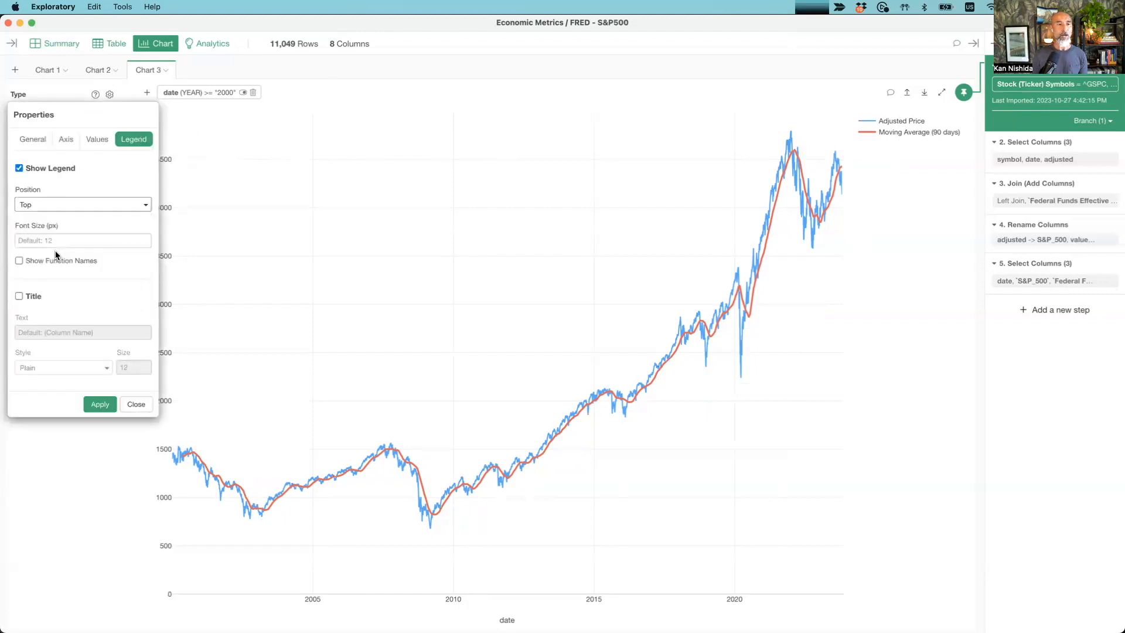
{"action": "left_click", "coordinate": [99, 404]}
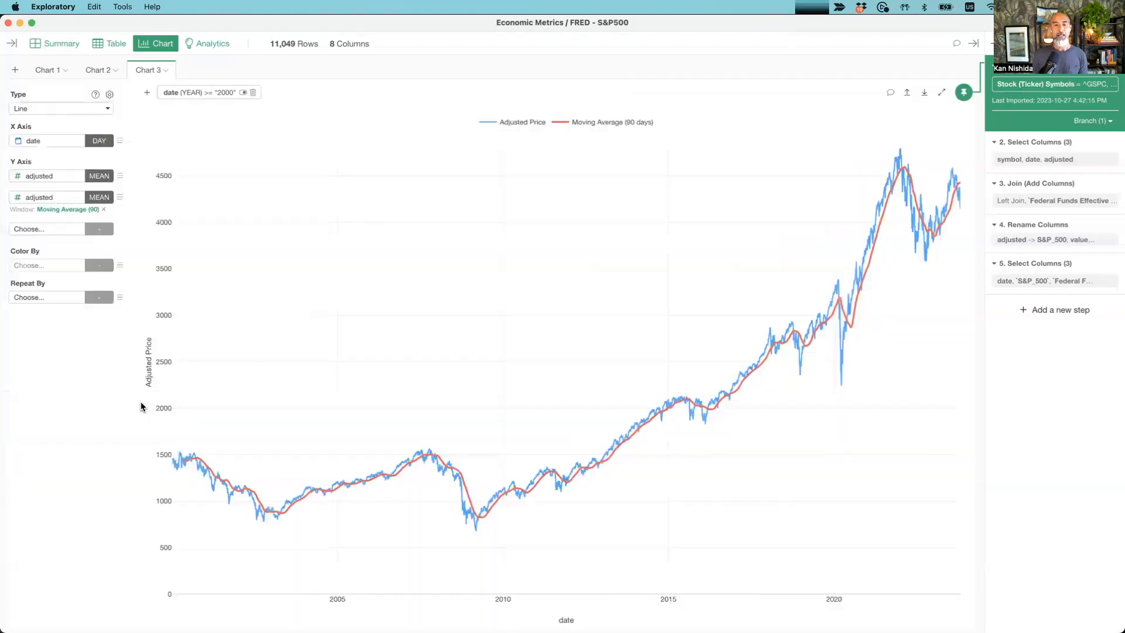